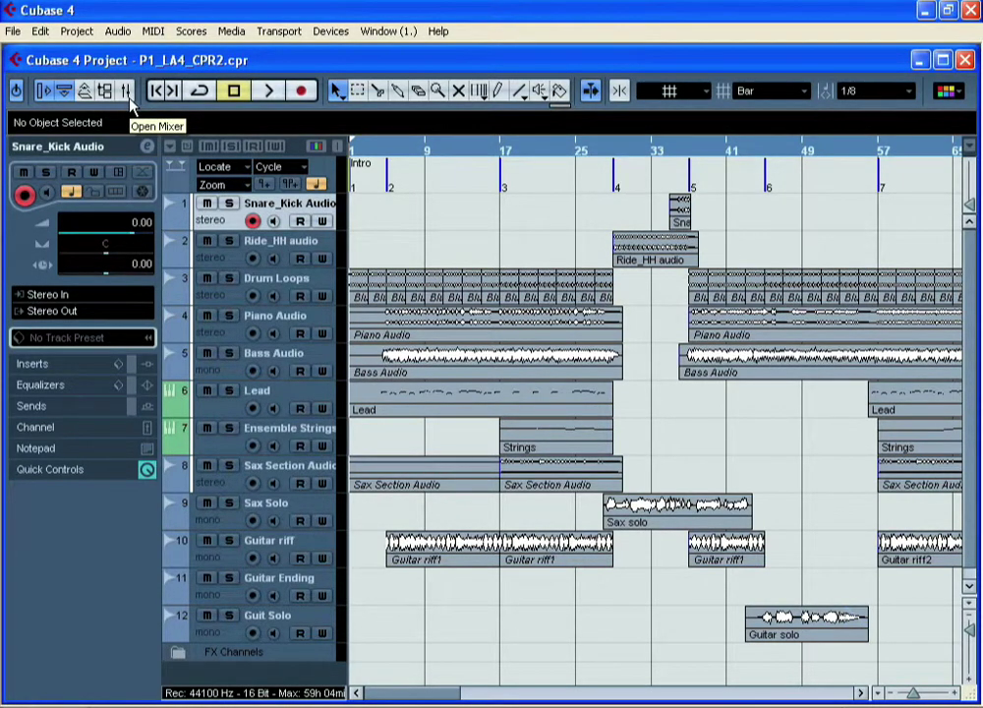
Open the Mixer window for the project.
left_click(327, 32)
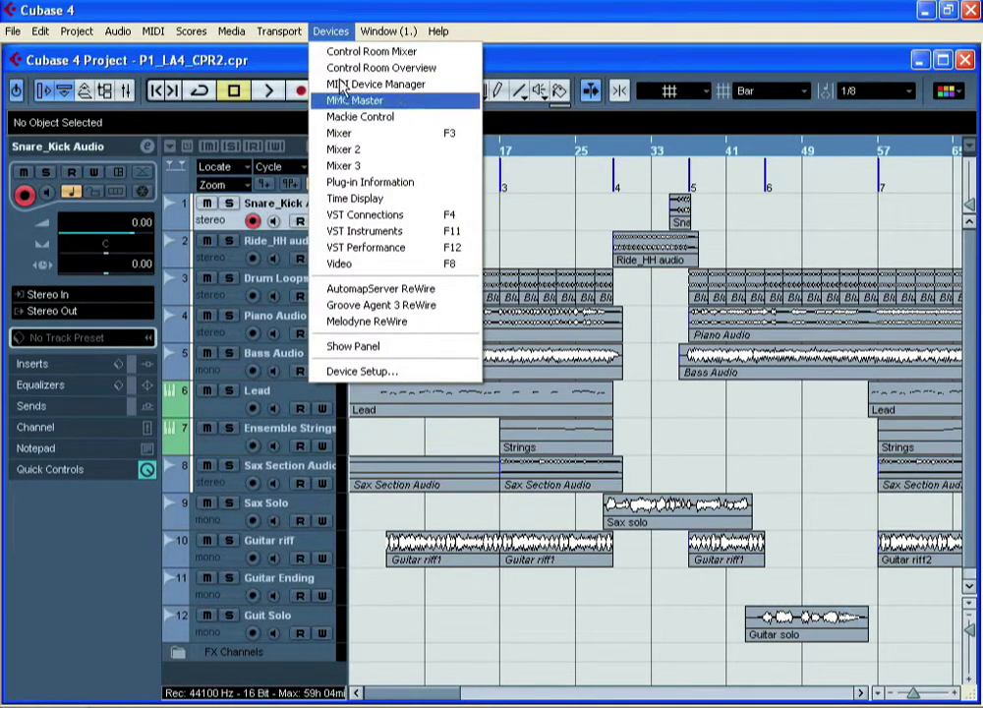
left_click(334, 133)
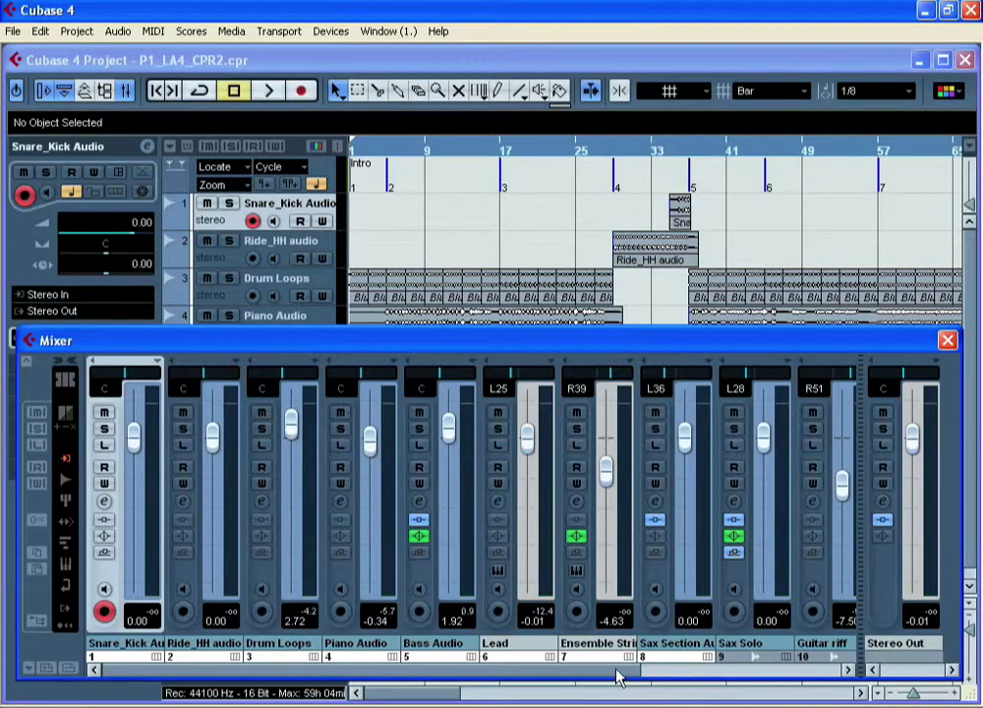
left_click_drag(617, 677, 417, 685)
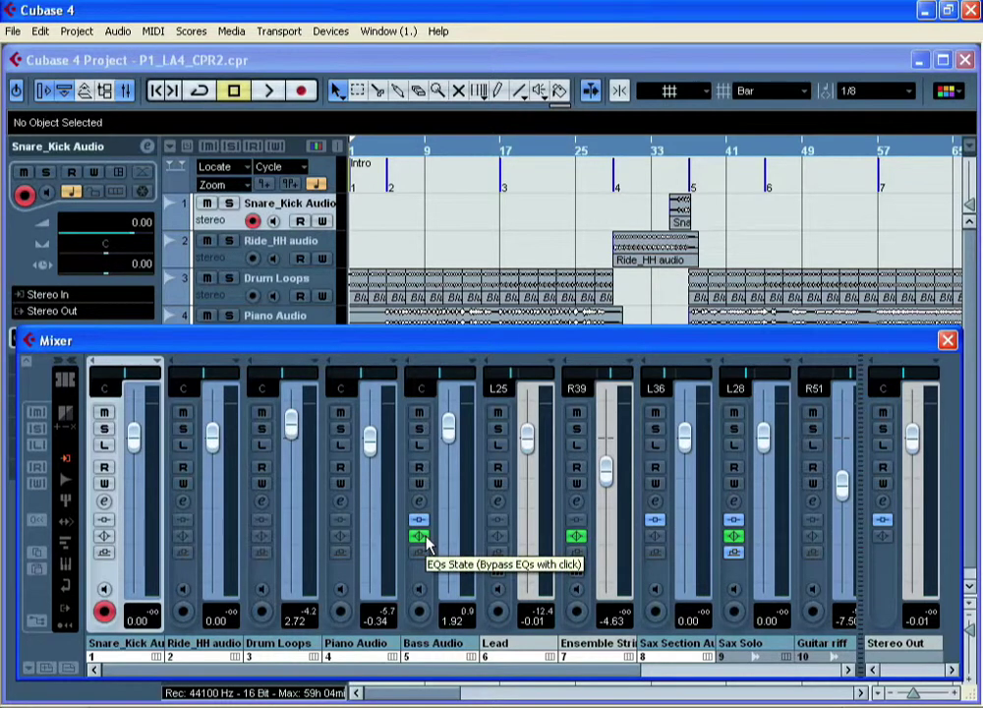
Set all mixer channels to narrow, then widen only the Stereo Out and FX 1-RoomWorks strips.
left_click(74, 365)
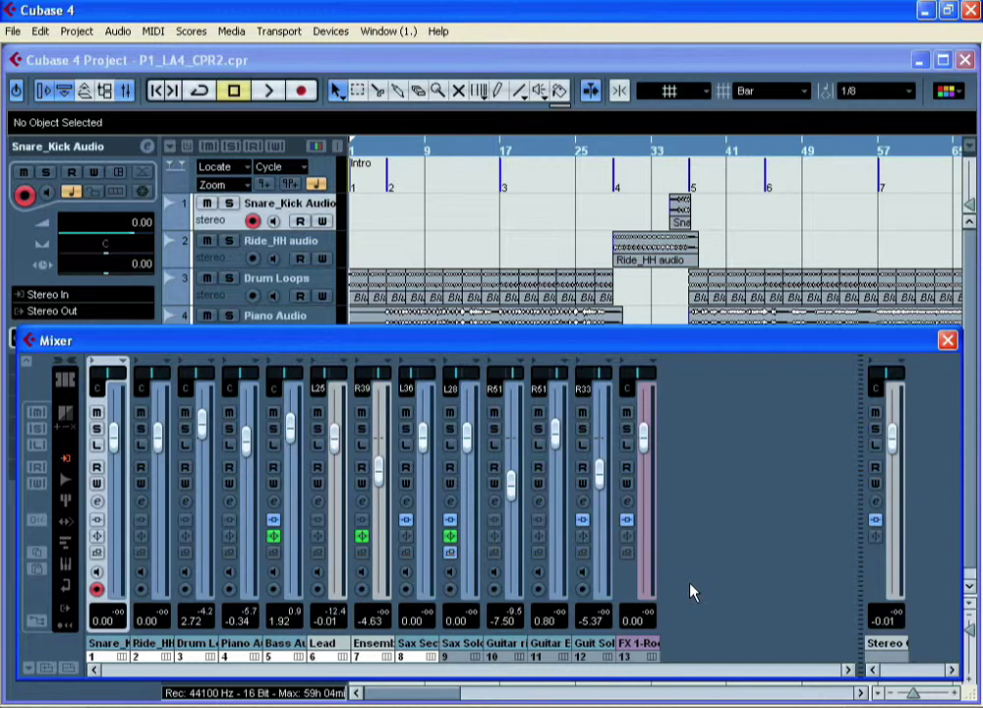
left_click(872, 365)
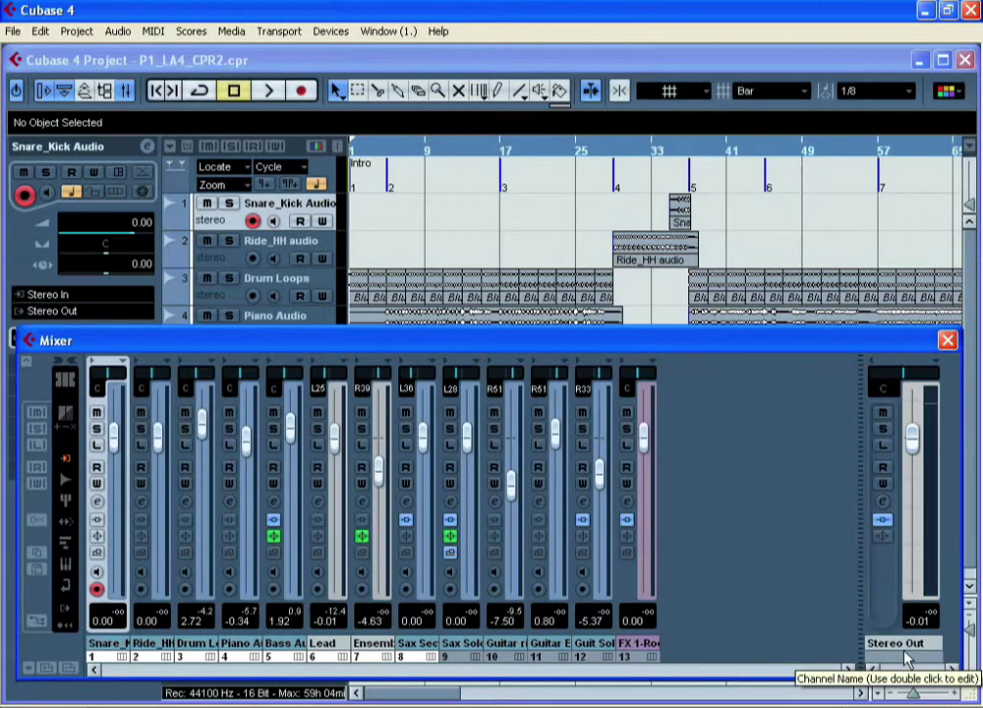
left_click(620, 366)
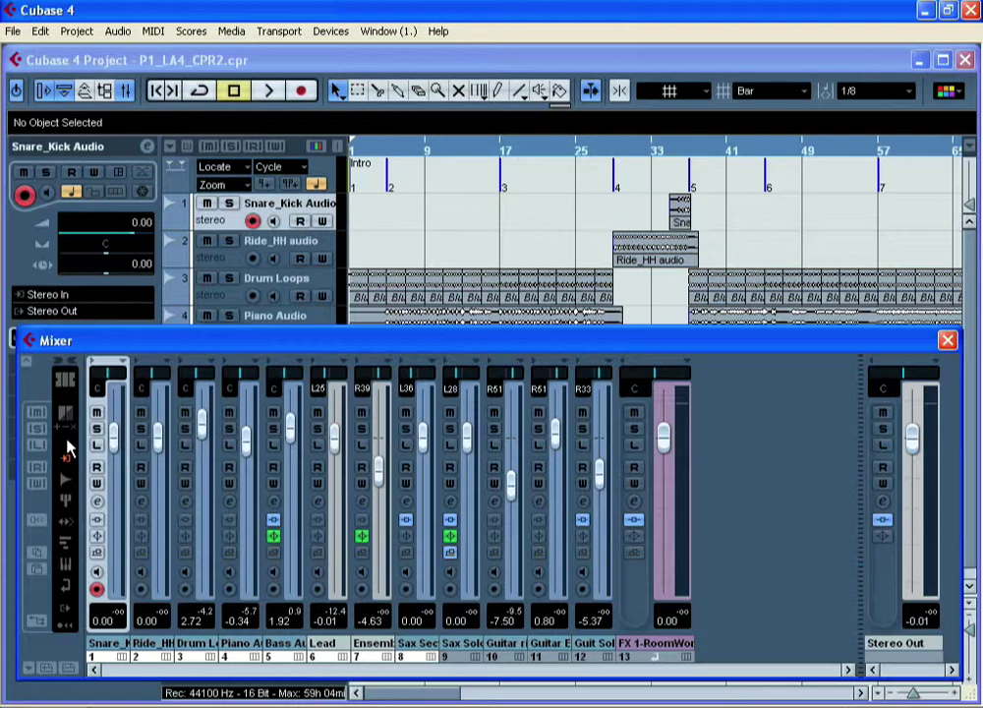
Toggle the visibility of the input, audio, FX and output channel types in the mixer, restoring each one.
left_click(66, 464)
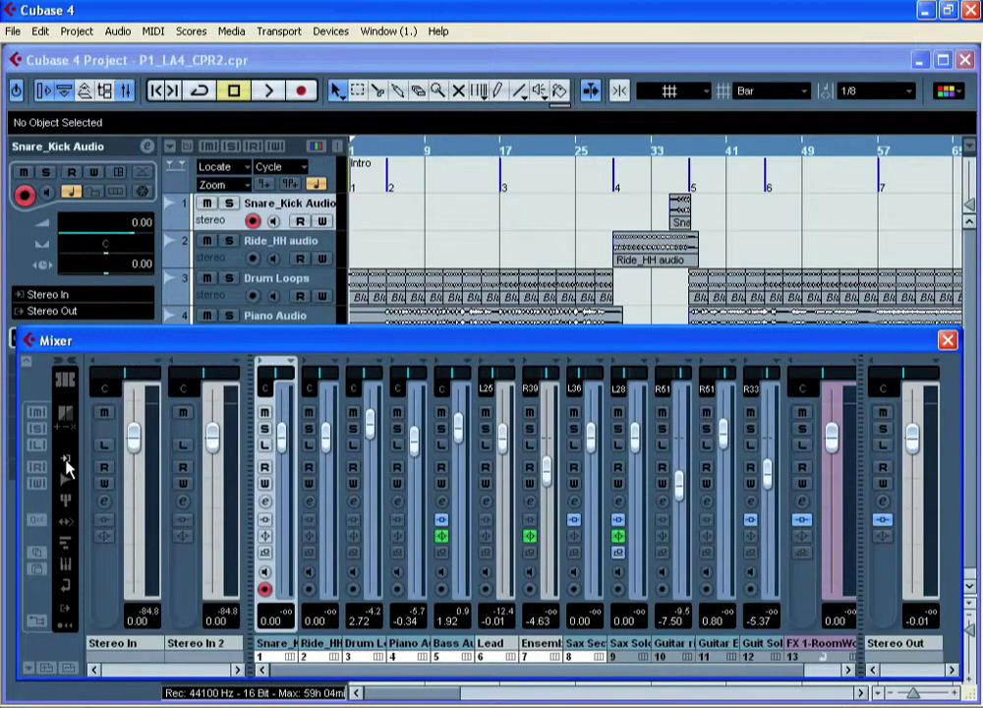
left_click(66, 467)
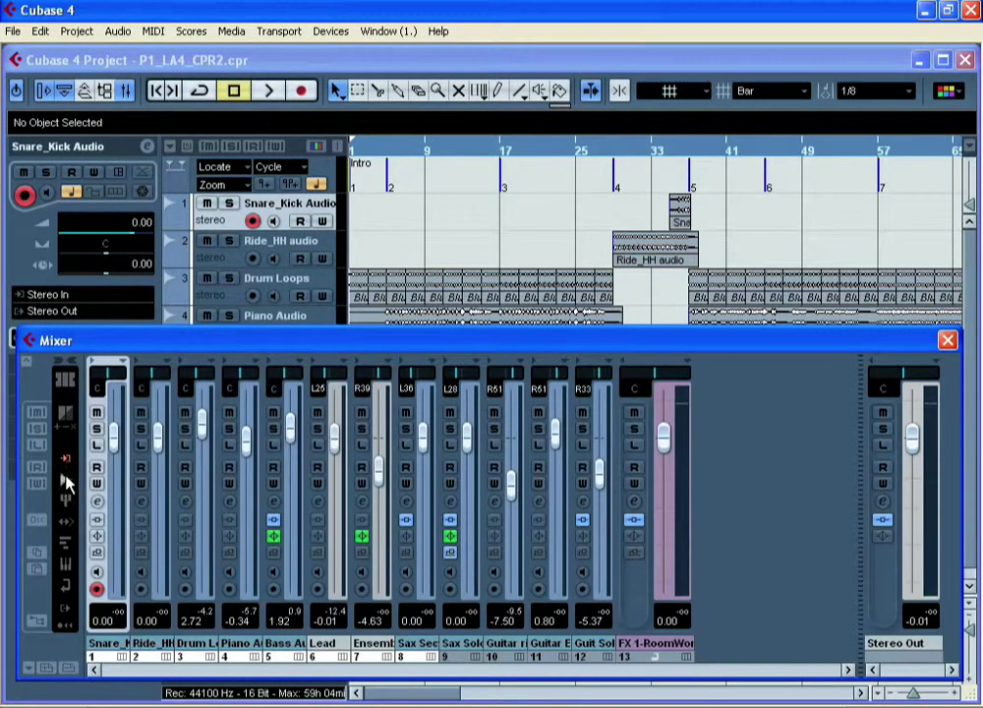
left_click(67, 480)
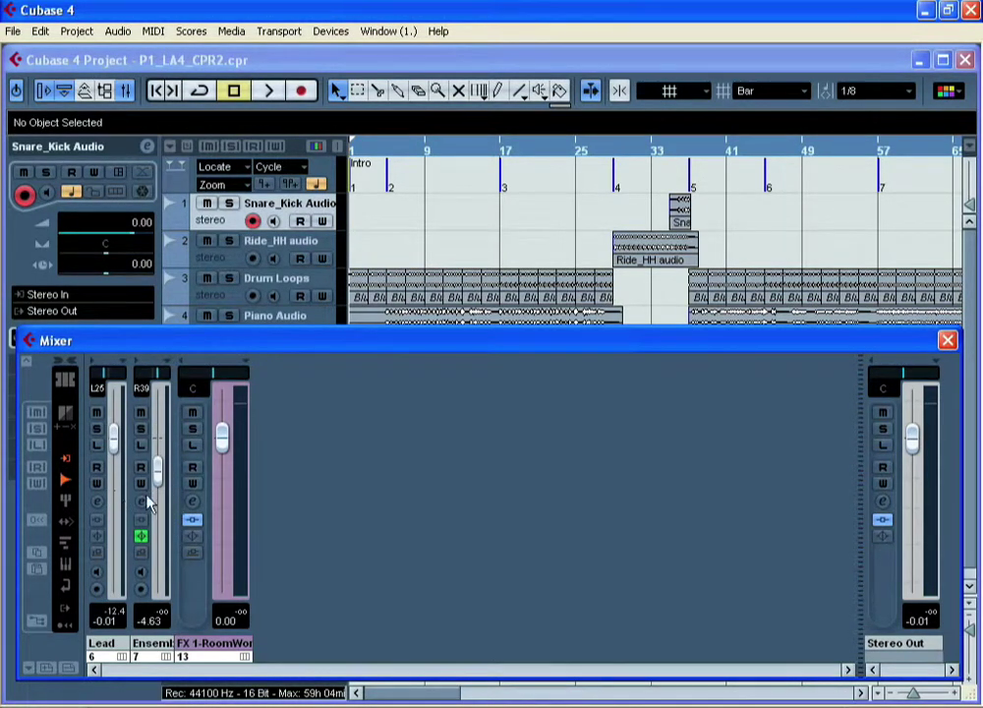
left_click(66, 480)
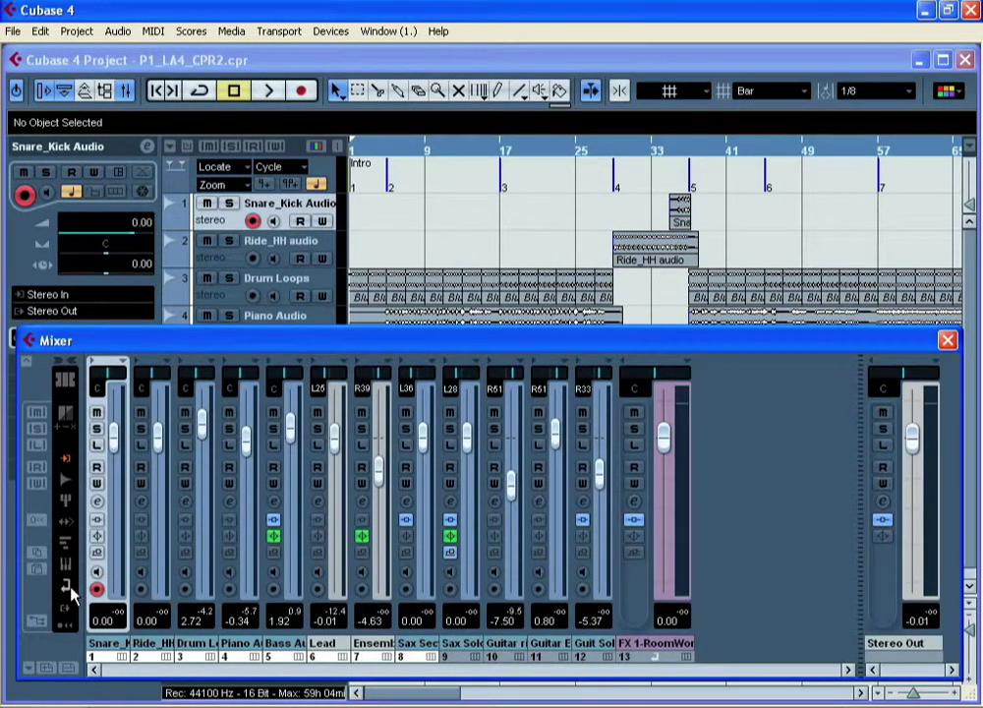
left_click(69, 588)
left_click(70, 588)
left_click(71, 611)
left_click(70, 612)
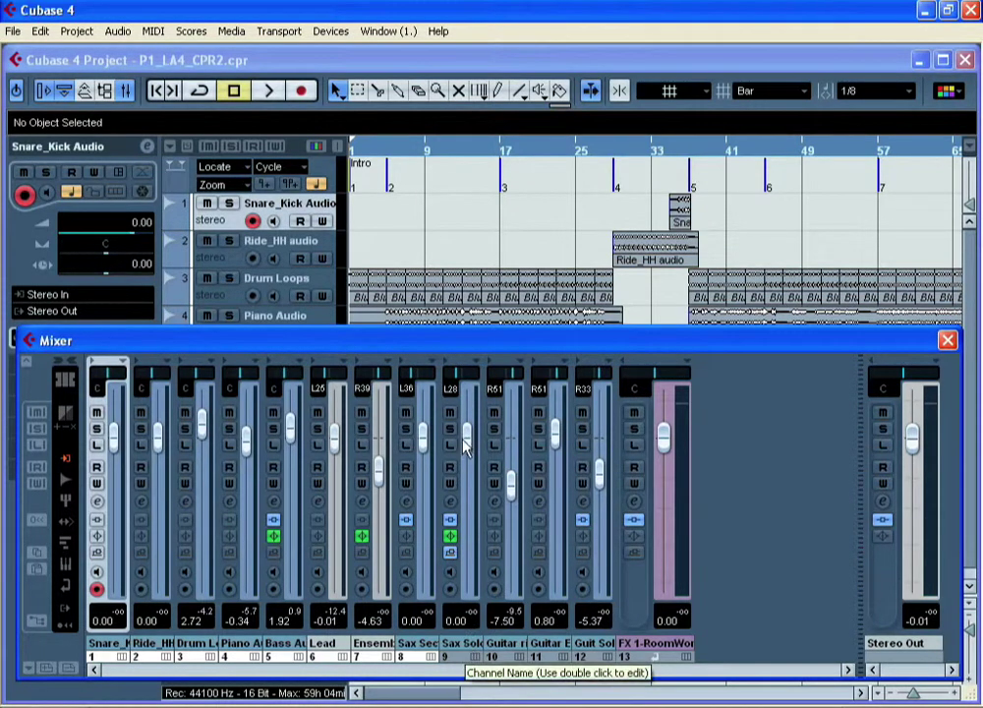
Widen the Sax Solo strip and inspect its inserts, equalizers and sends in the channel settings, closing them again.
left_click(445, 366)
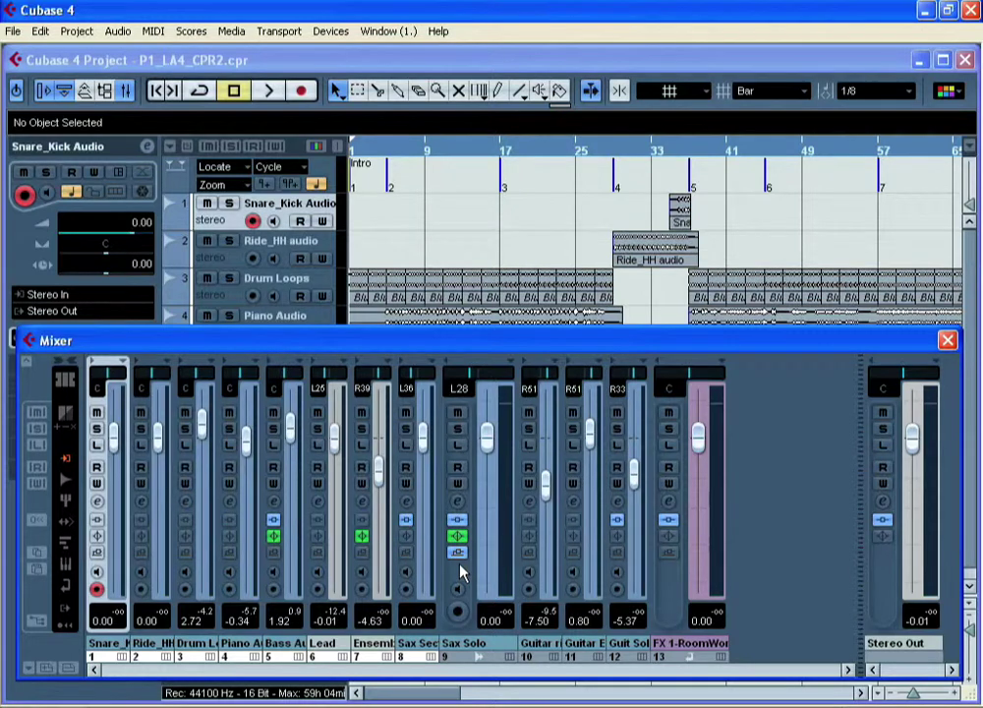
left_click(458, 503)
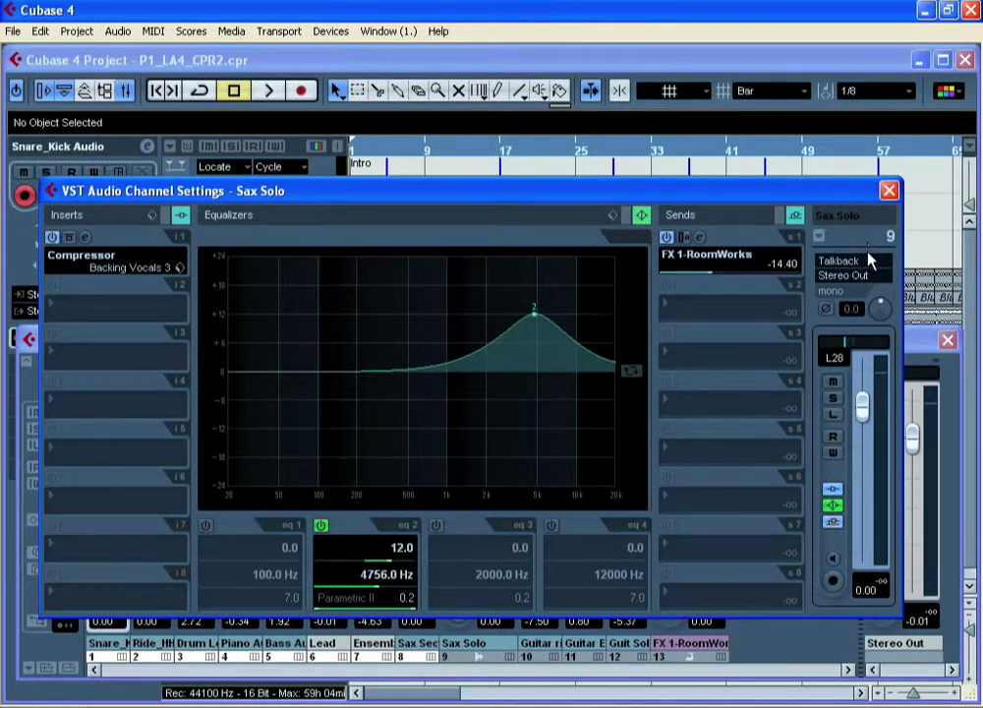
left_click(890, 190)
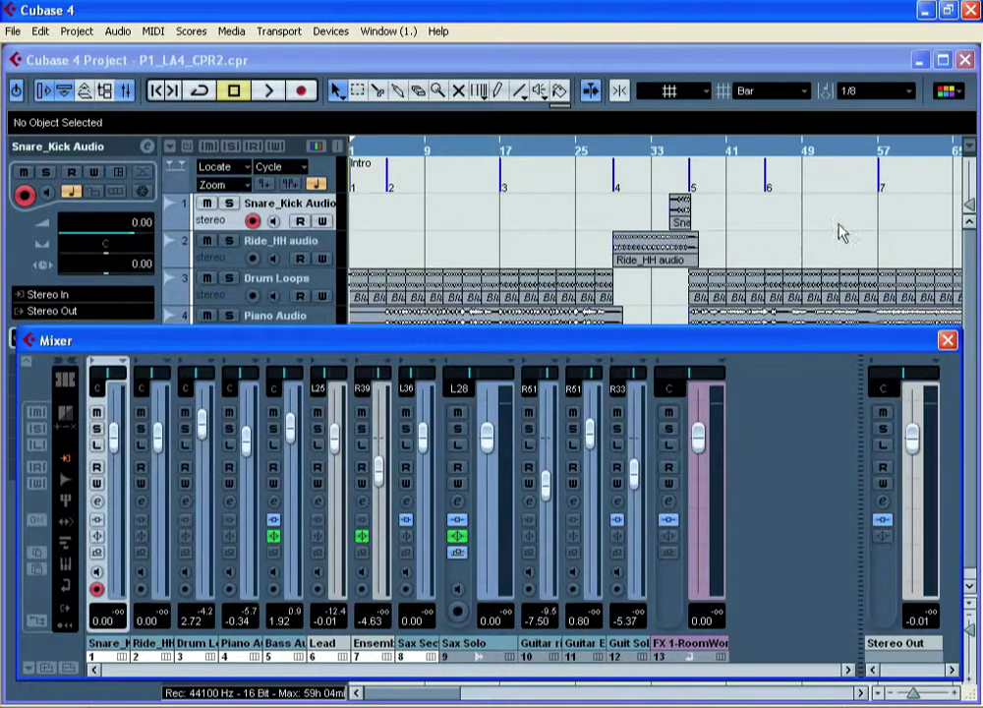
Expand the extended mixer to view the channel inserts, set all channels wide, and switch to the numeric equalizers.
left_click(27, 364)
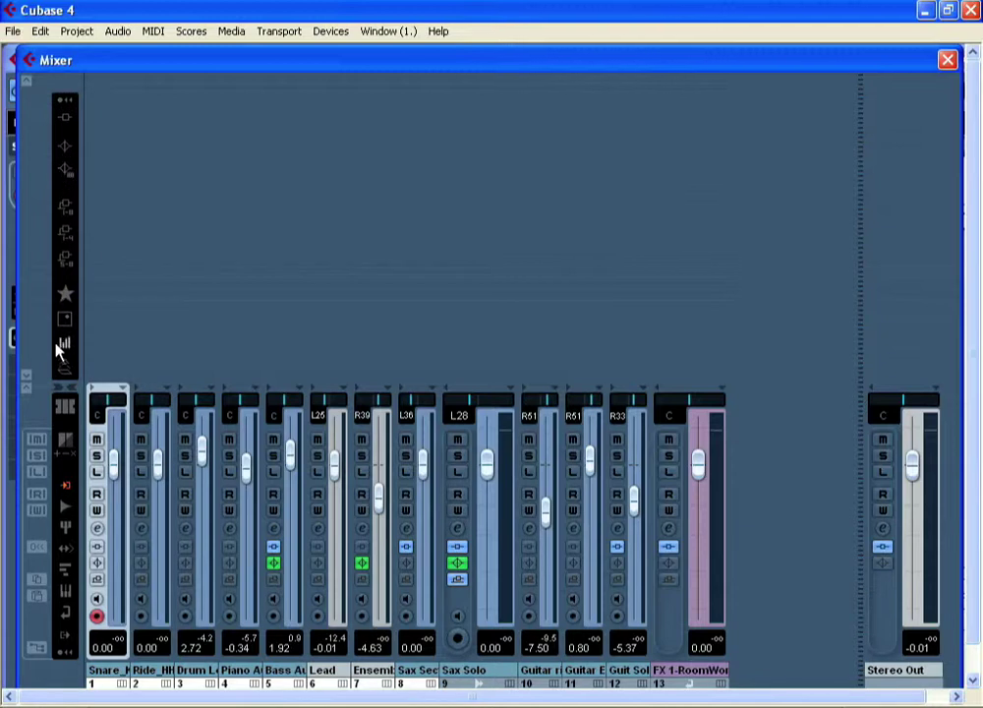
left_click(66, 120)
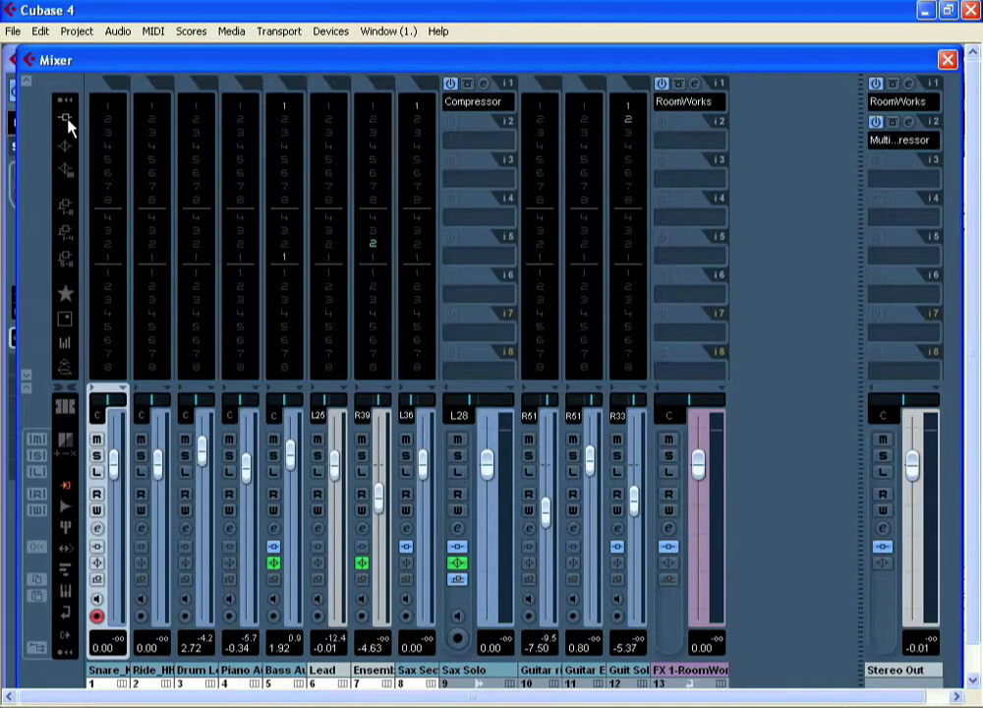
left_click(66, 392)
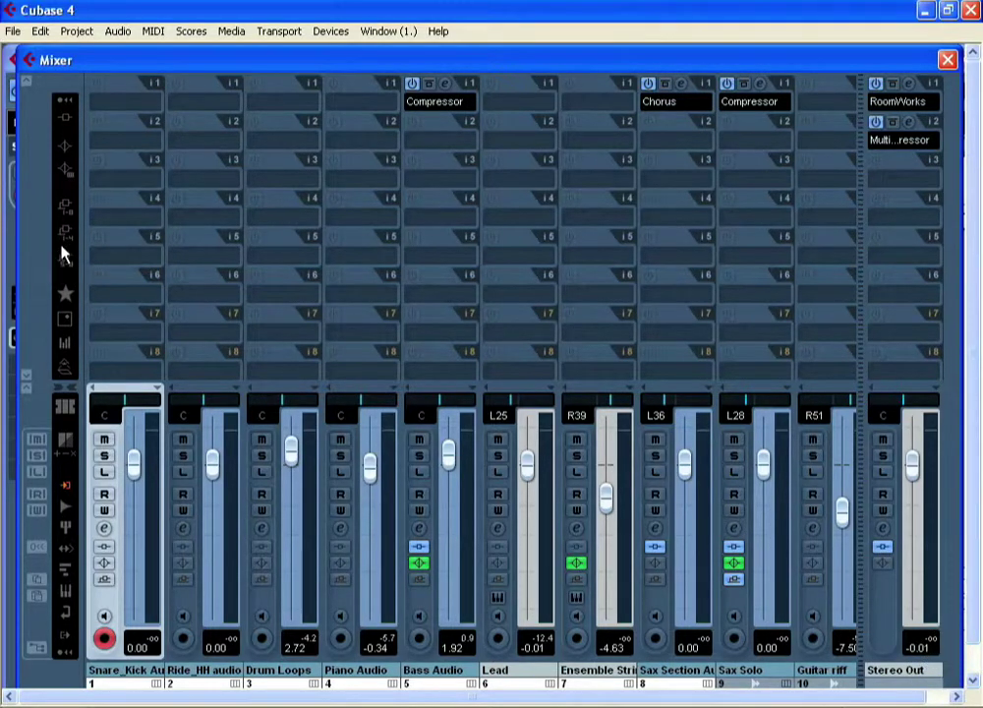
left_click(62, 172)
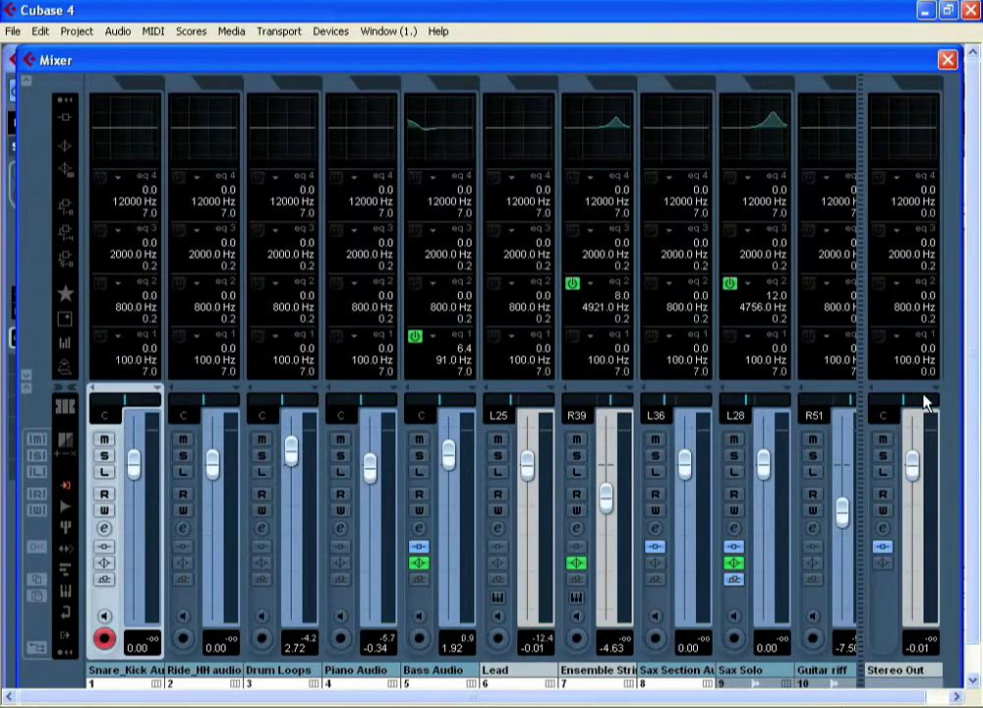
Set all channels to narrow, collapse the extended mixer section, and move the Mixer window slightly higher.
left_click(69, 395)
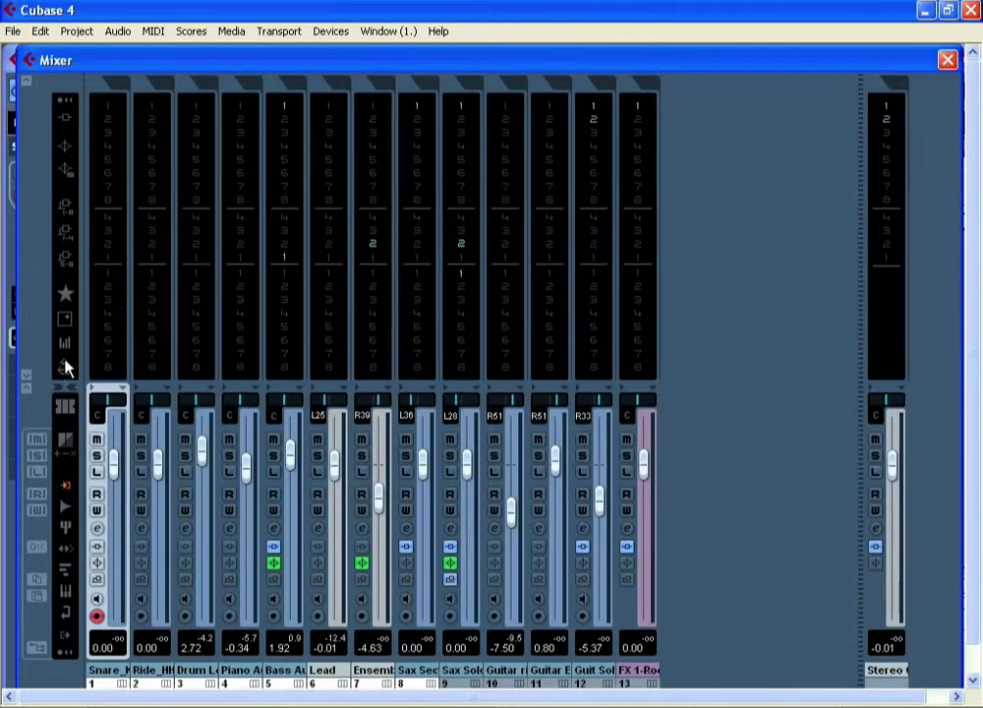
left_click(26, 378)
left_click_drag(290, 373, 291, 318)
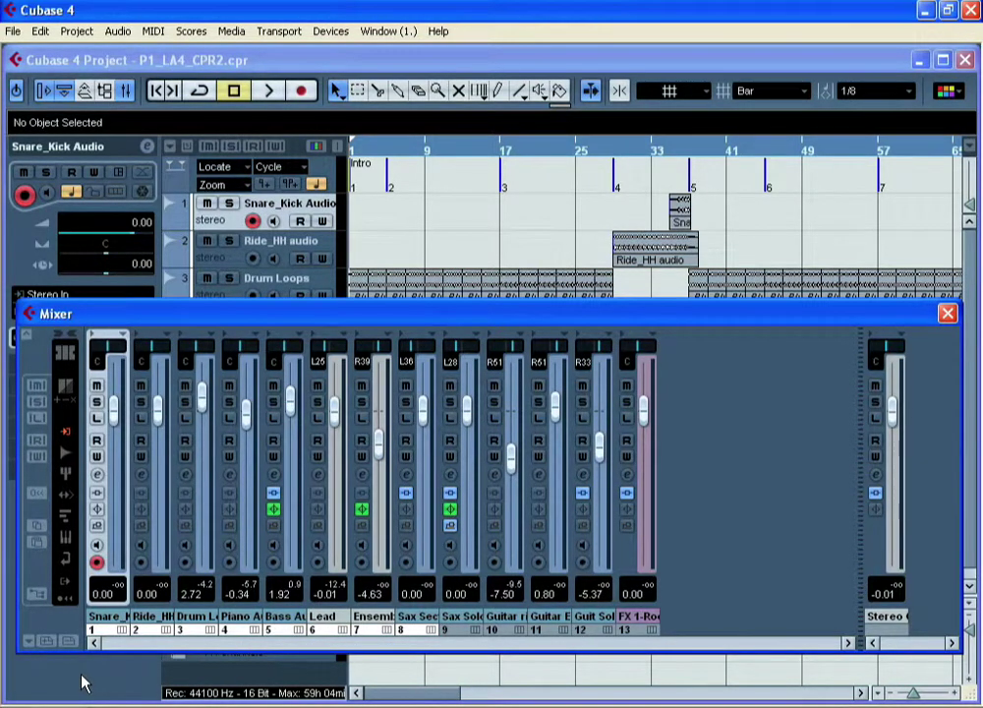
Set all mixer channels to wide and store this view as the preset "All channels wide".
left_click(60, 340)
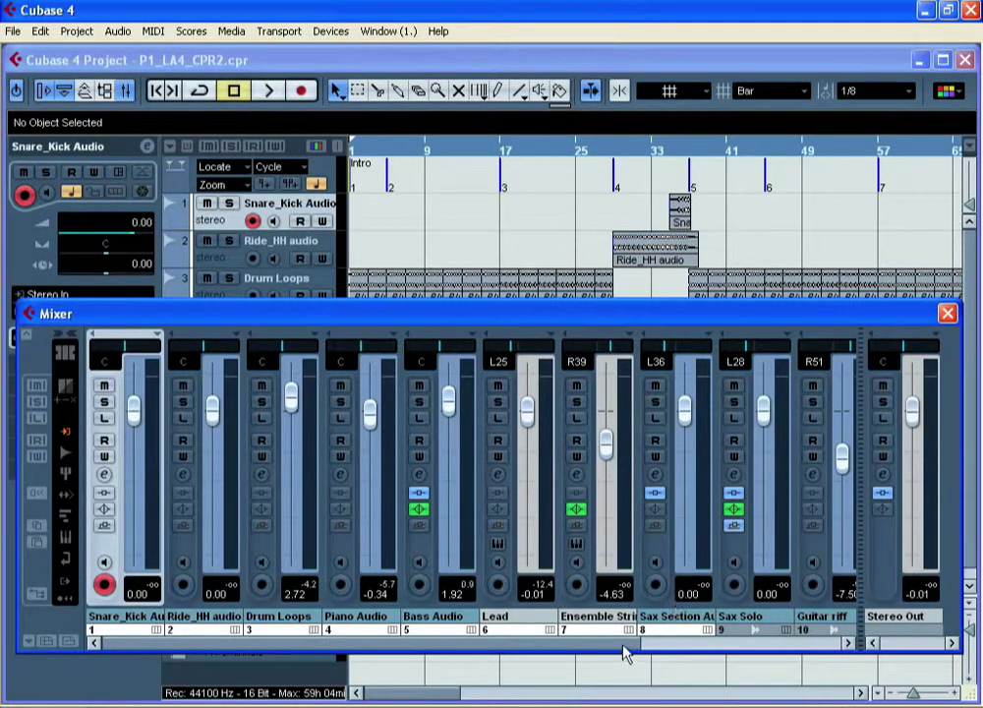
left_click(51, 644)
type("All a")
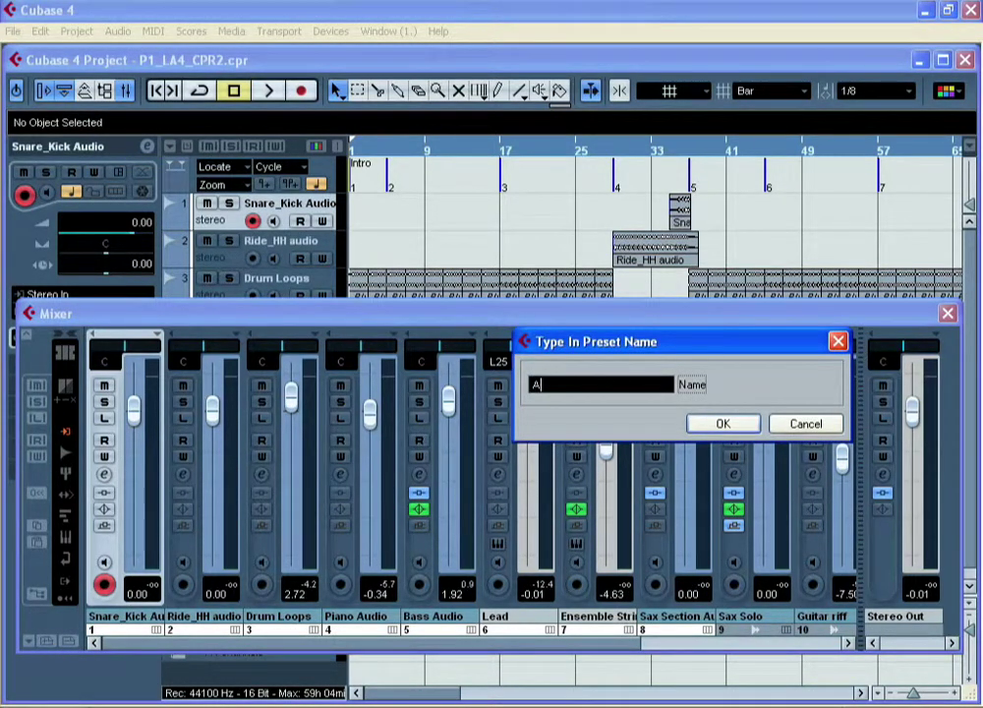
key("BackSpace")
type("channels wide")
left_click(723, 424)
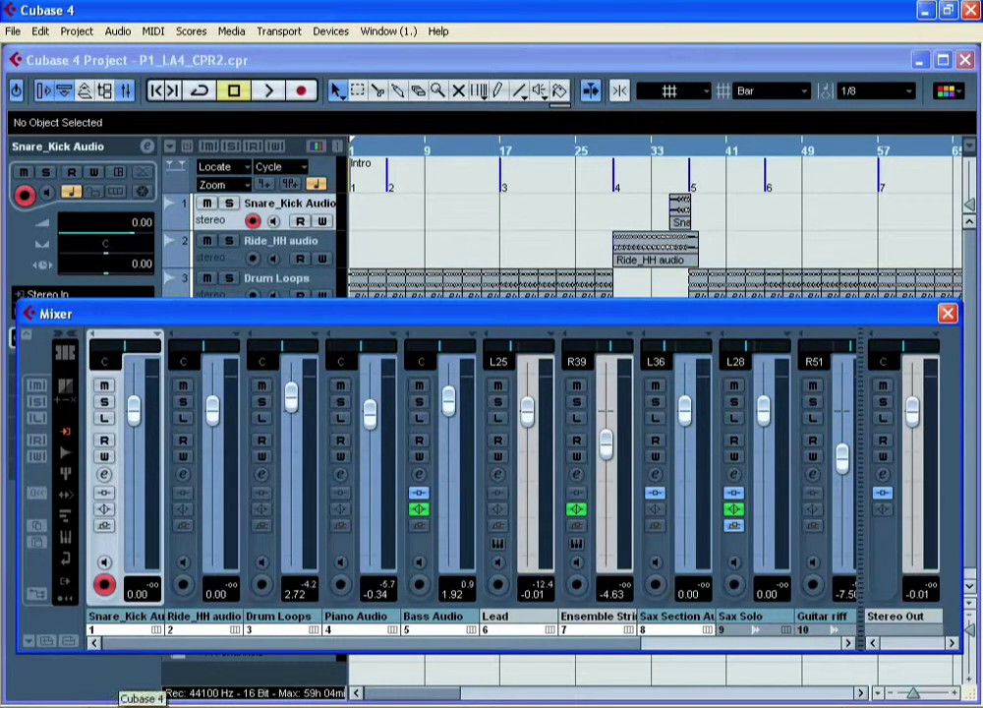
Set all channels to narrow, then widen Snare_Kick Audio, Ride_HH audio, Drum Loops, Stereo Out and FX 1-RoomWorks.
left_click(67, 340)
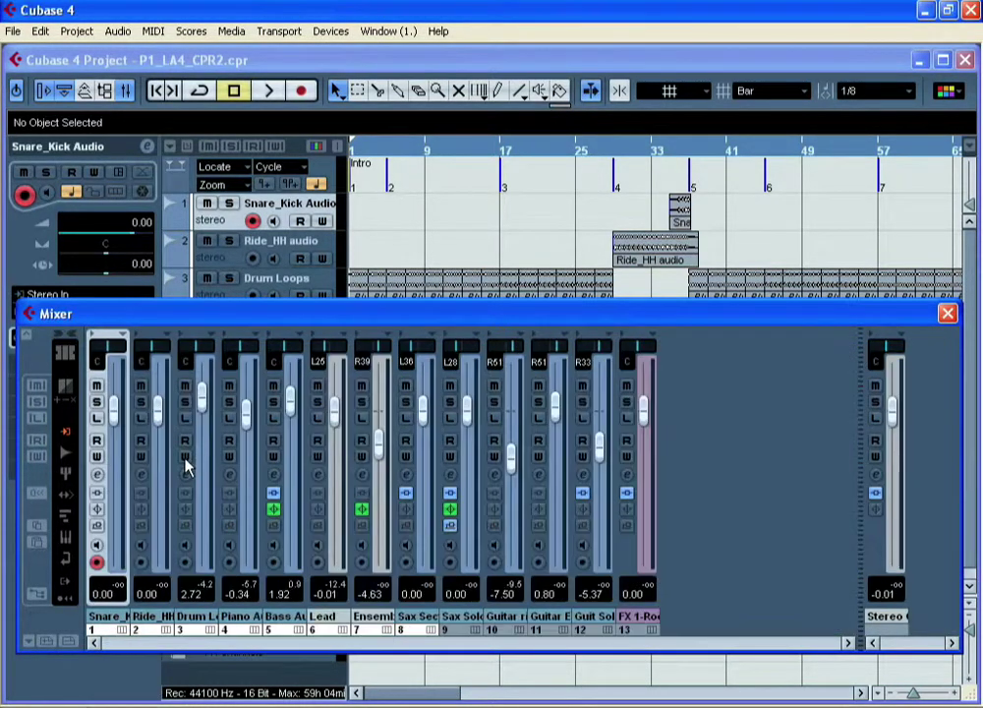
left_click(92, 338)
left_click(169, 340)
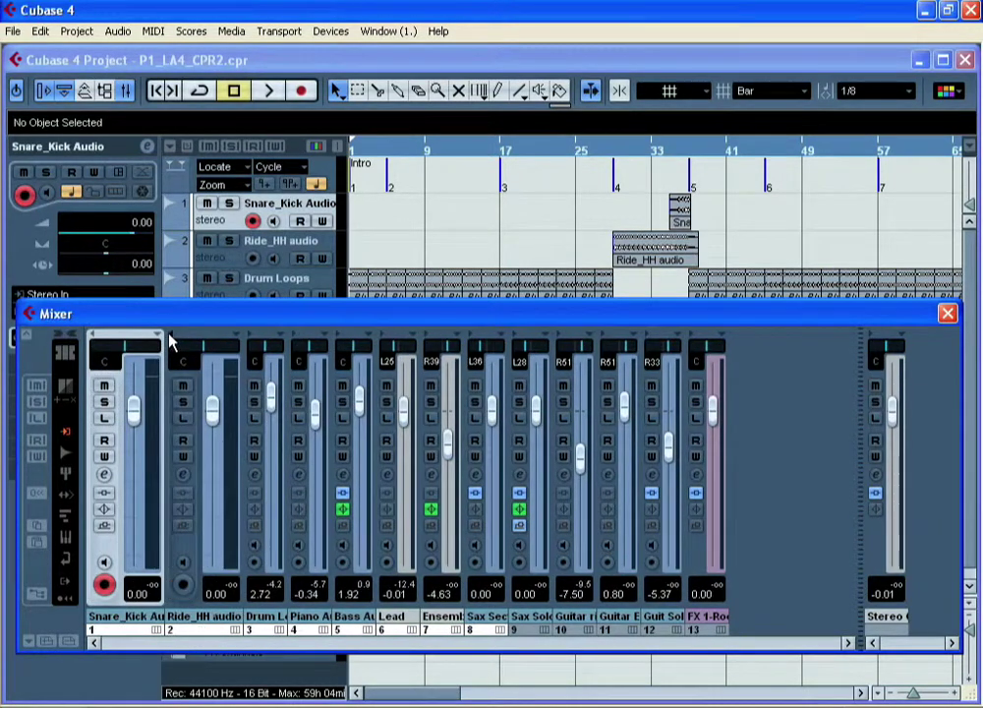
left_click(253, 342)
left_click(872, 340)
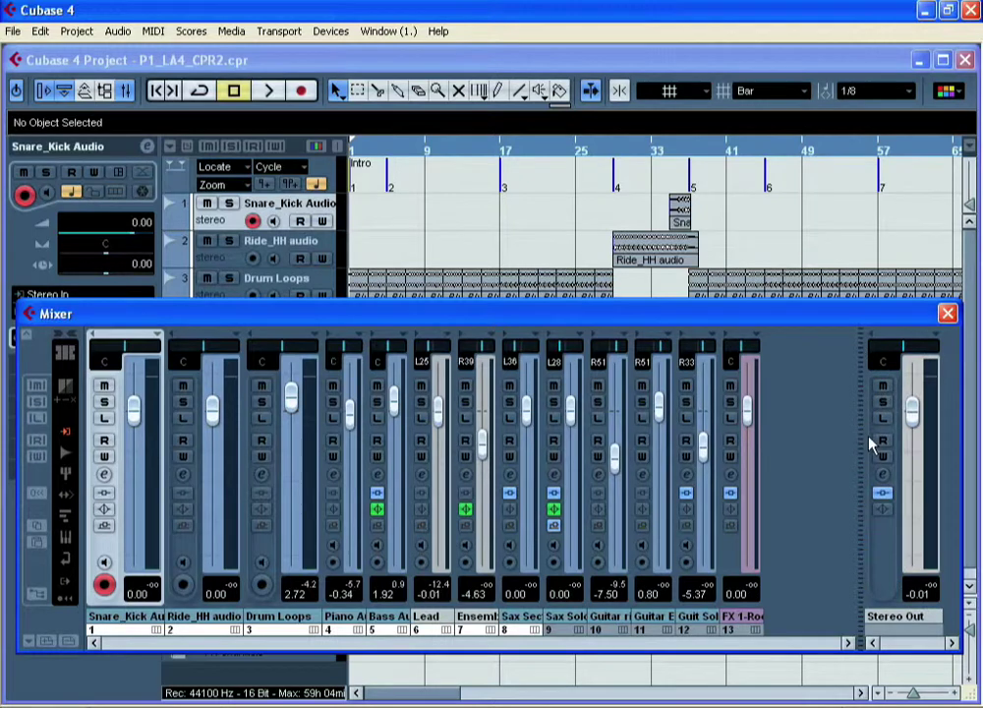
left_click(727, 342)
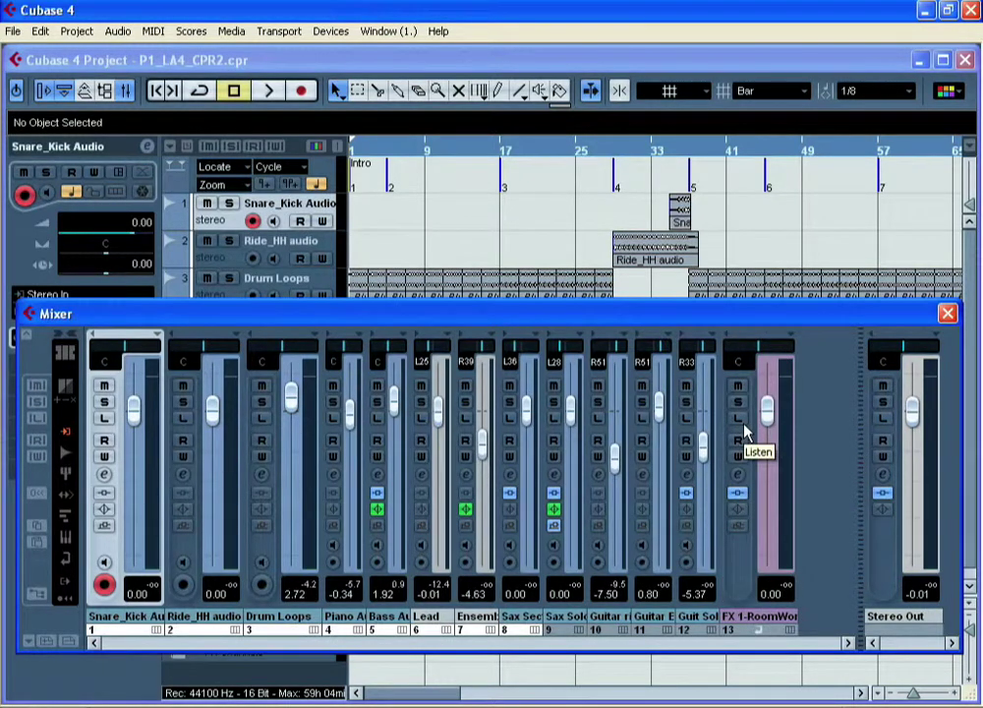
Store the current mixer view as the preset "Drum Channels".
left_click(42, 504)
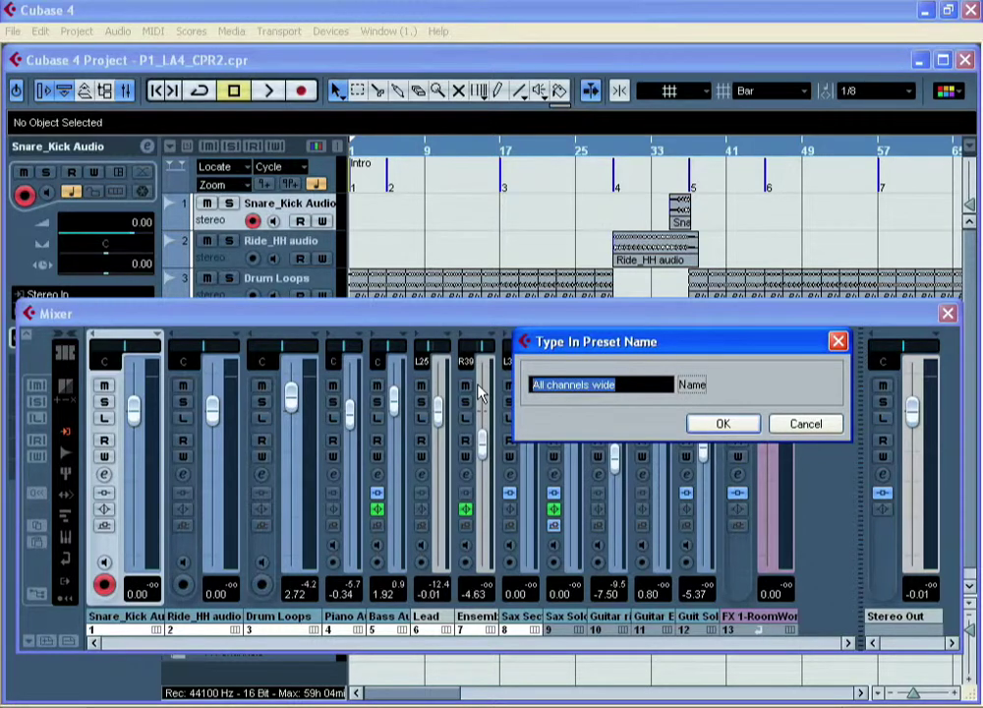
type("Drum Channels")
left_click(718, 425)
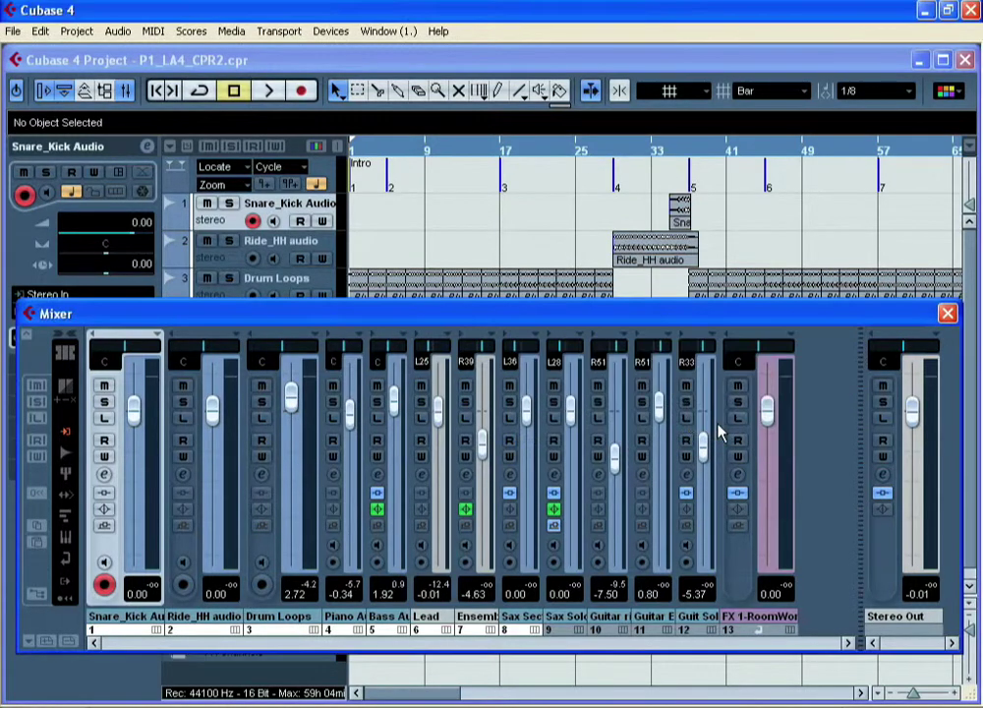
Recall the "All channels wide" view preset, then switch back to "Drum Channels".
left_click(29, 640)
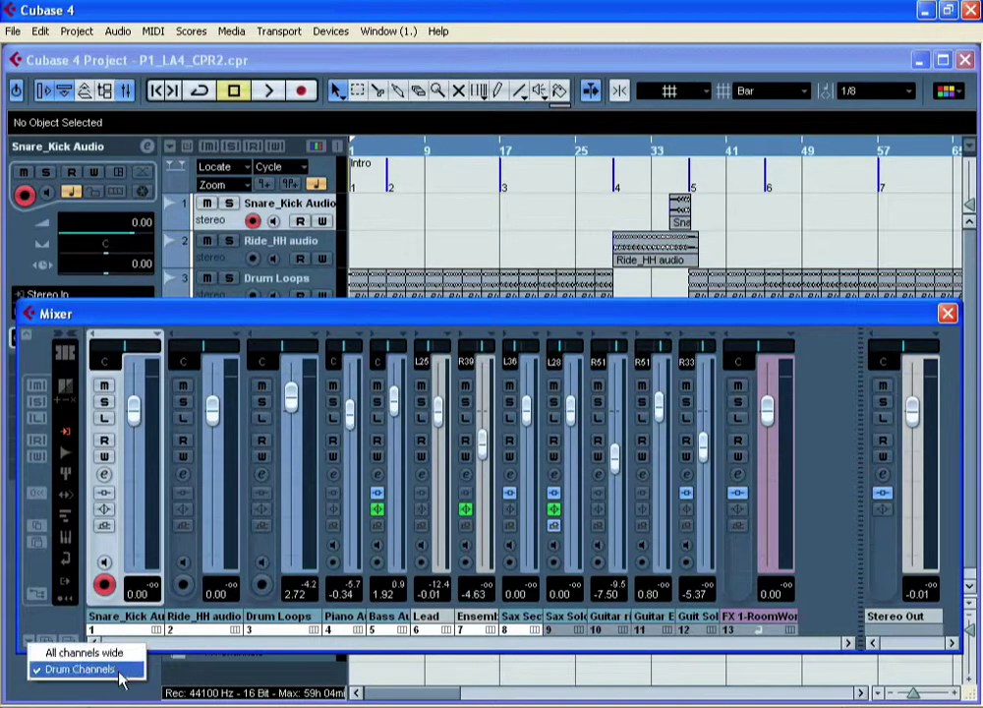
left_click(85, 653)
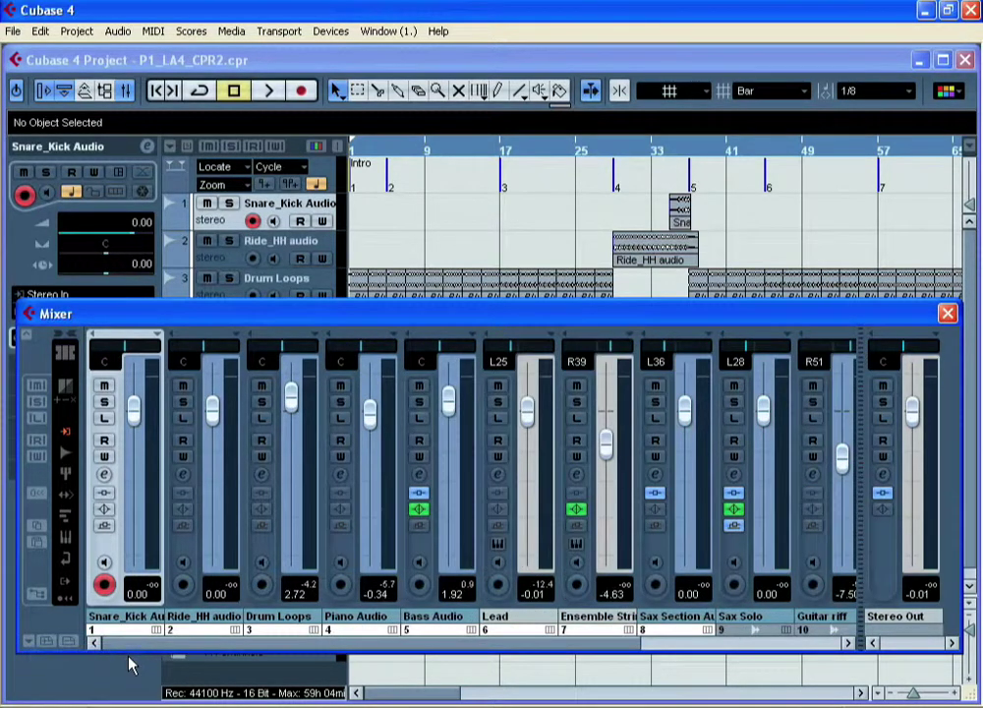
left_click(30, 641)
left_click(44, 670)
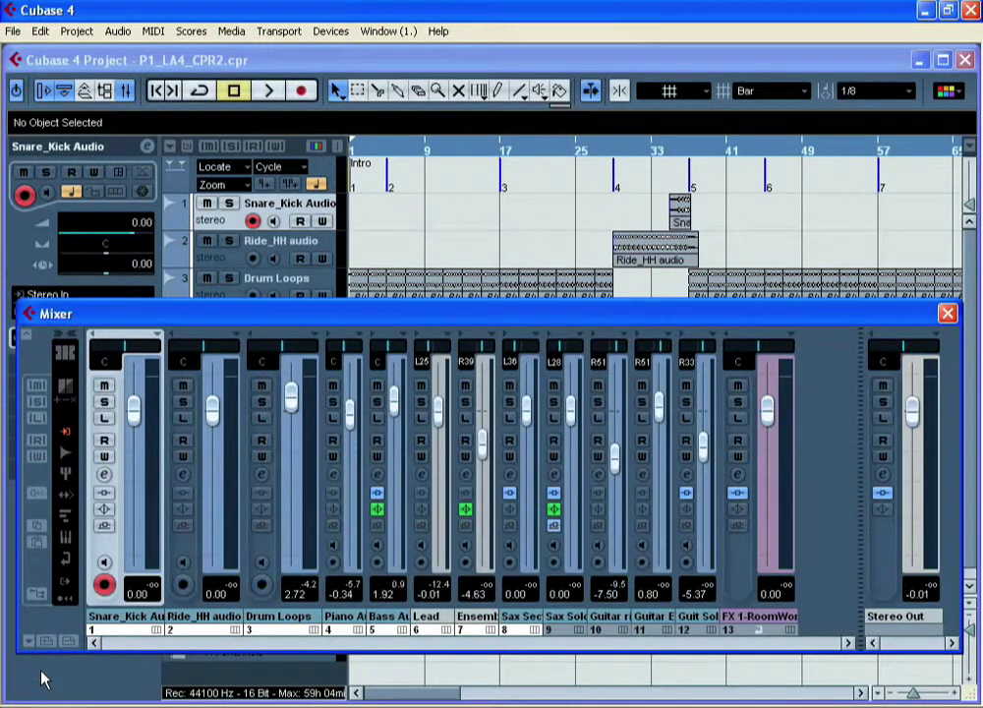